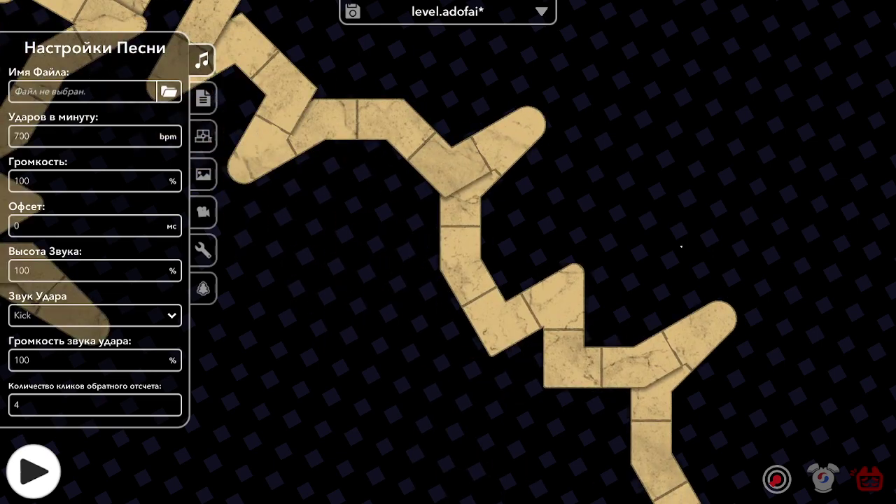
Step: Change the level tempo from 700 to 500 bpm
left_click(42, 136)
key("BackSpace")
type("500")
key("BackSpace")
key("BackSpace")
type("00")
Step: Review the track, level, song, background, camera and decoration settings
left_click(203, 136)
left_click(203, 98)
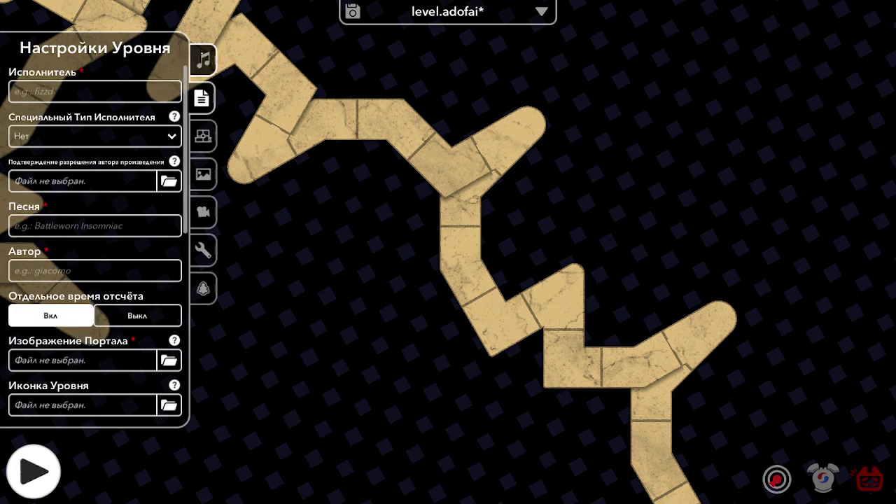
left_click(203, 61)
left_click(203, 173)
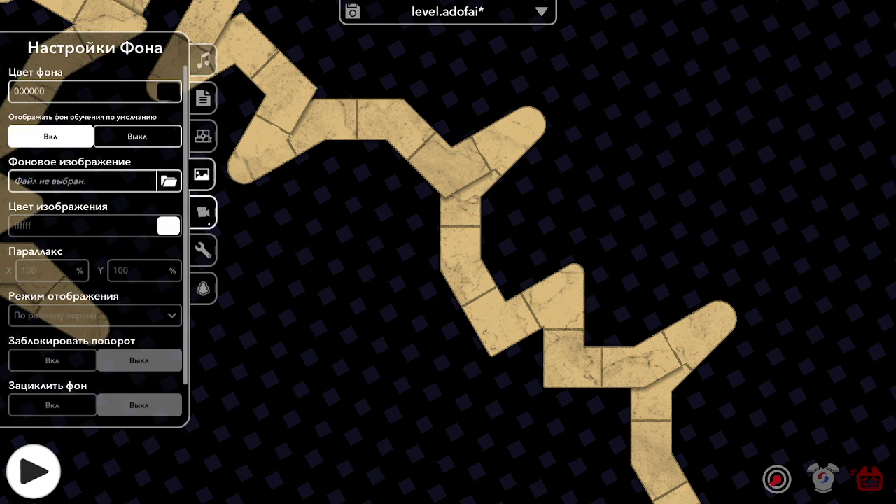
left_click(203, 211)
left_click(203, 289)
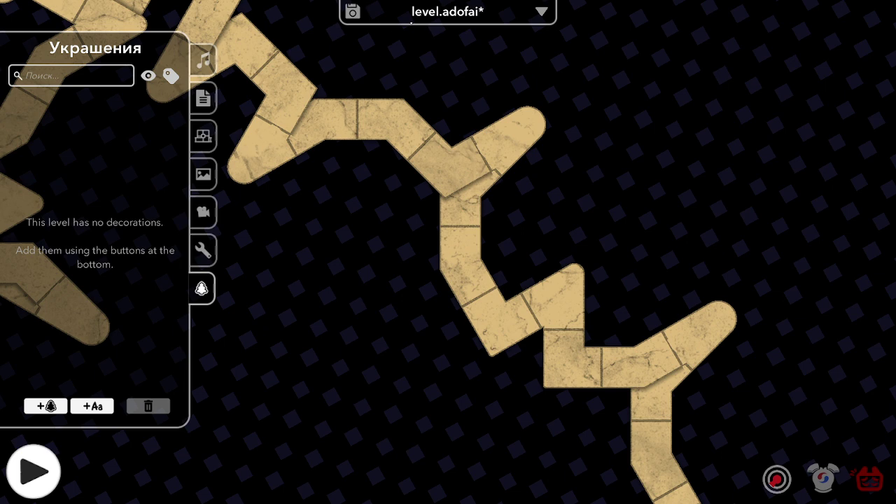
Step: Save level.adofai and leave the editor for the title screen
left_click(412, 21)
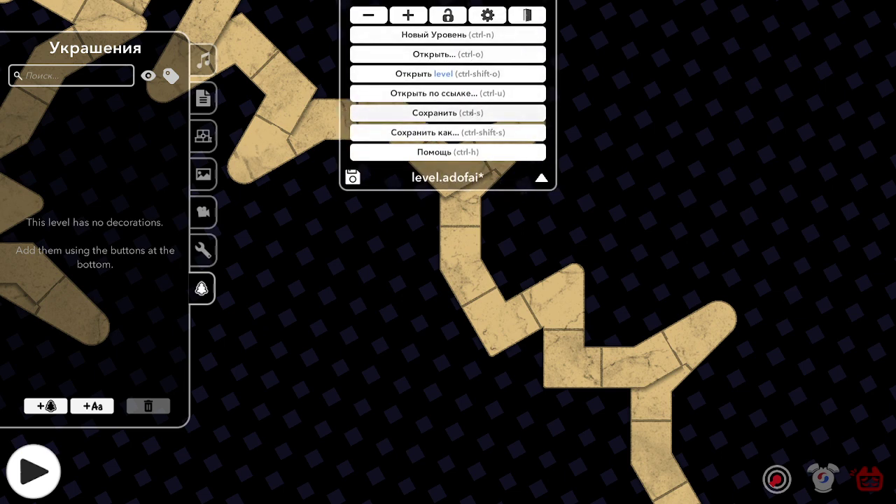
left_click(471, 113)
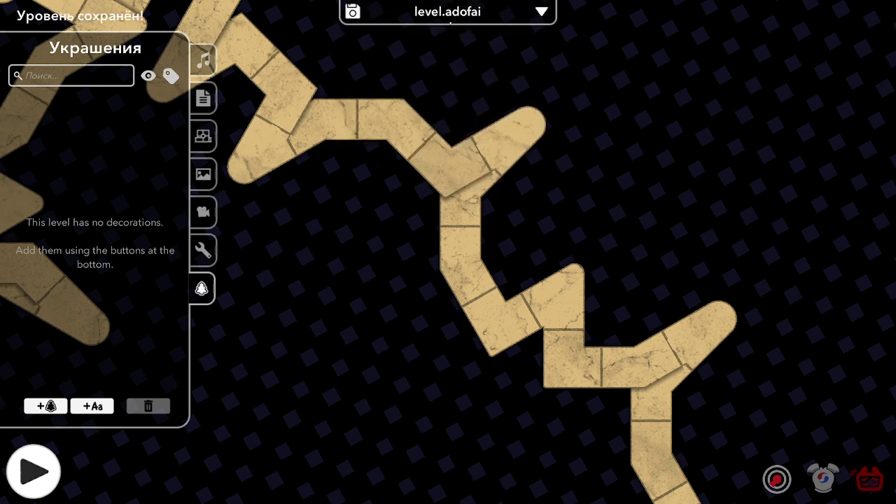
left_click(519, 14)
left_click(526, 15)
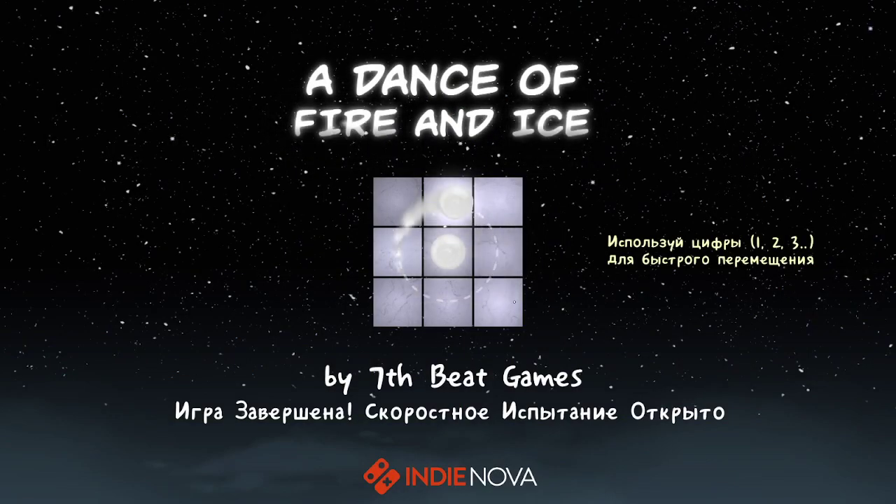
Step: Quit the game and minimise OBS without stopping the recording
key("Escape")
left_click(579, 289)
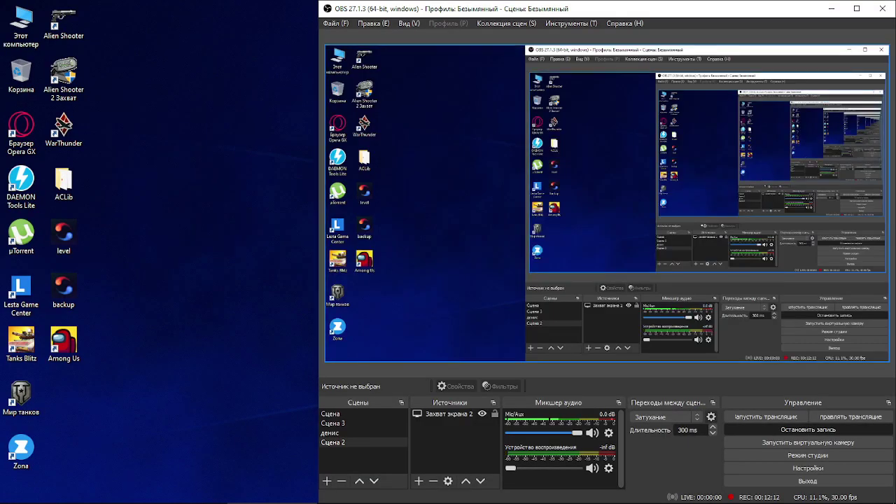
left_click(882, 9)
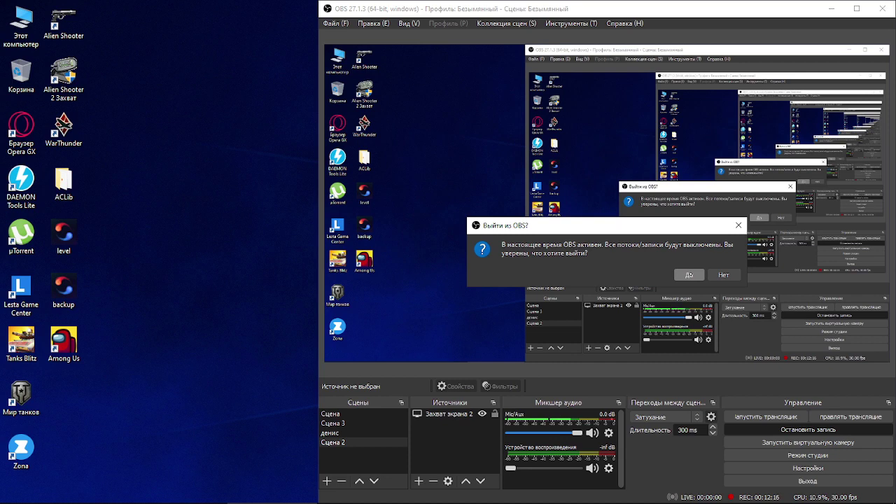
left_click(722, 275)
left_click(832, 8)
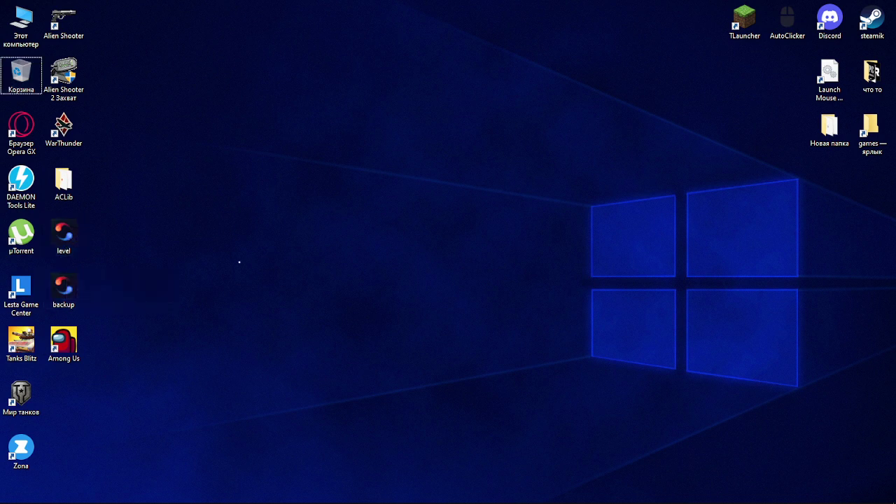
Step: Select the level and backup shortcuts on the desktop and add them to a new archive
right_click(239, 261)
left_click(193, 327)
left_click_drag(126, 299, 51, 238)
right_click(52, 237)
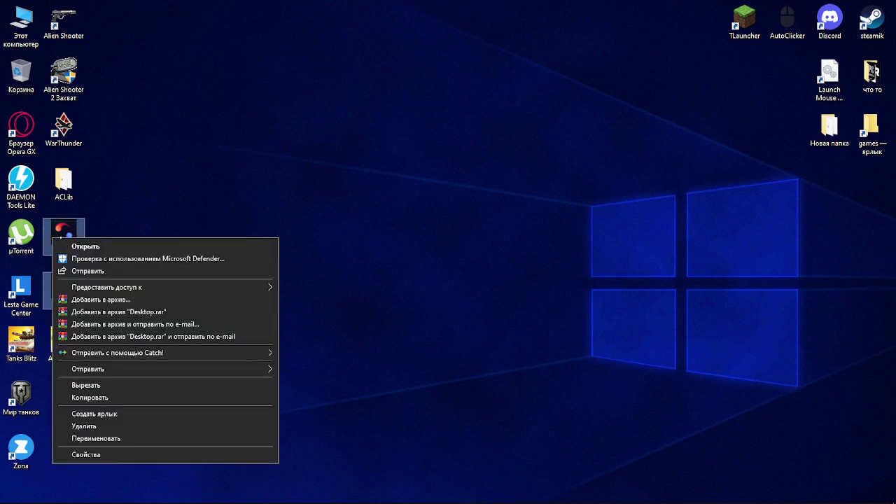
left_click(132, 299)
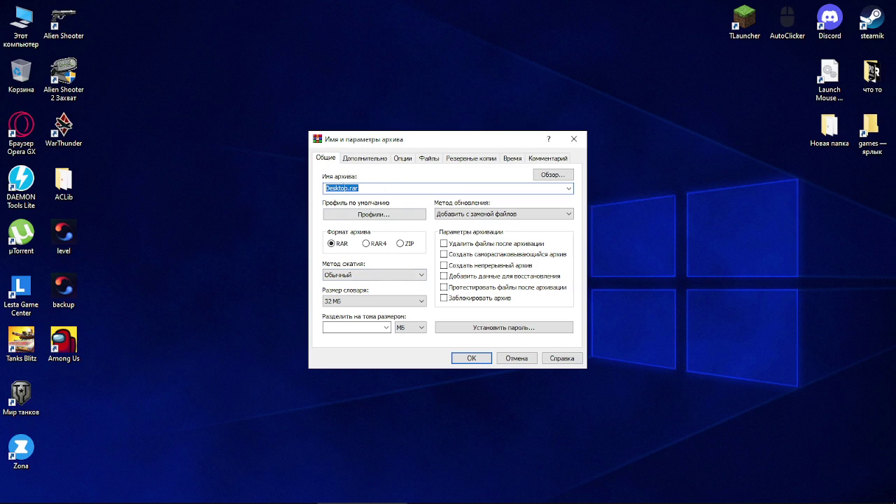
Step: Rename the archive from Desktop to 'сложный уровень'
left_click_drag(349, 188, 324, 187)
type("slos")
key("BackSpace")
key("BackSpace")
key("BackSpace")
key("BackSpace")
key("alt+shift")
type("c")
type("ло")
key("BackSpace")
key("BackSpace")
key("BackSpace")
mouse_move(687, 502)
type("ло")
key("BackSpace")
key("BackSpace")
type("сложный")
type("уровень")
Step: Set the archive format to ZIP after checking the Advanced settings
left_click(403, 243)
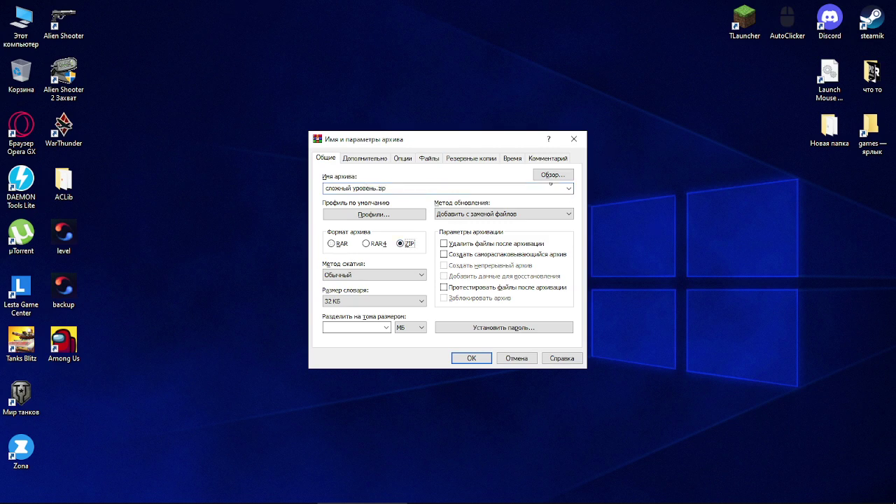
left_click(402, 158)
left_click(367, 159)
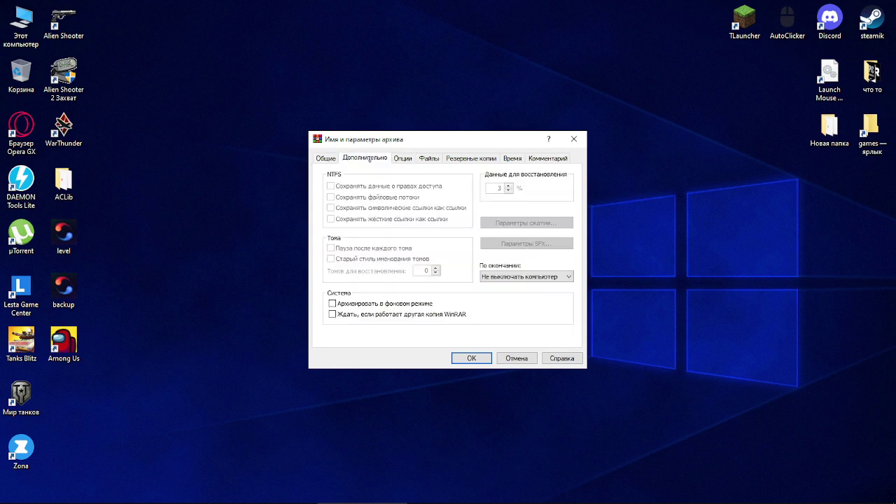
key("ctrl+shift+Tab")
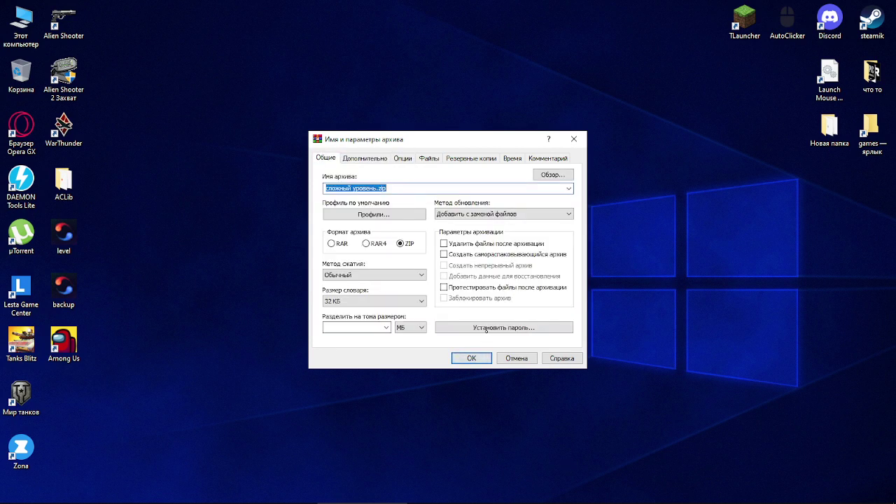
left_click(486, 331)
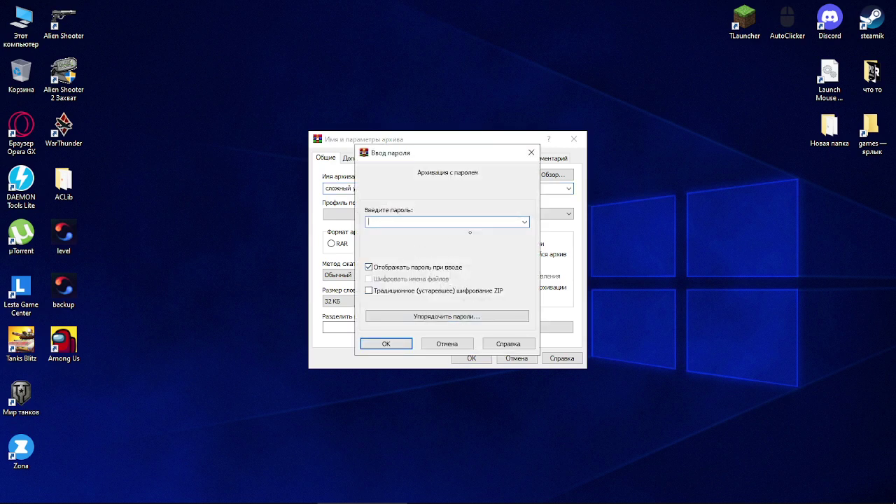
Step: Set the archive password, add a password note to the archive name, and create the ZIP
type("123321")
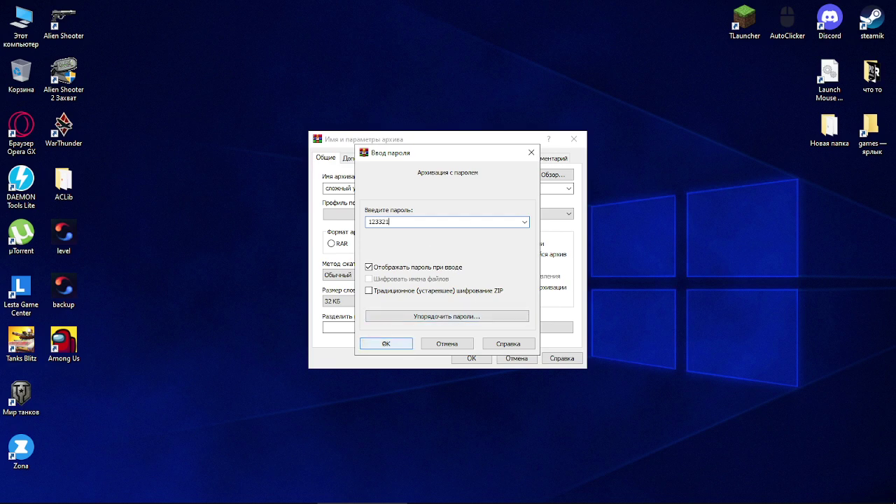
left_click(386, 344)
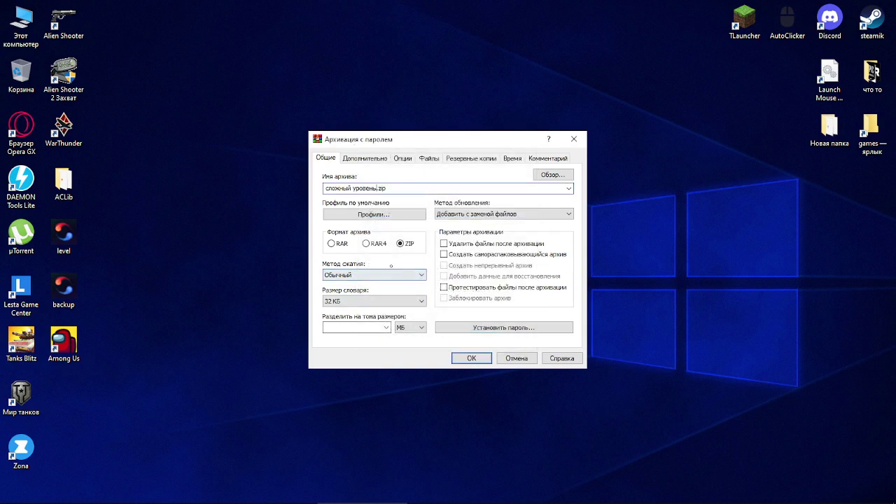
type("(")
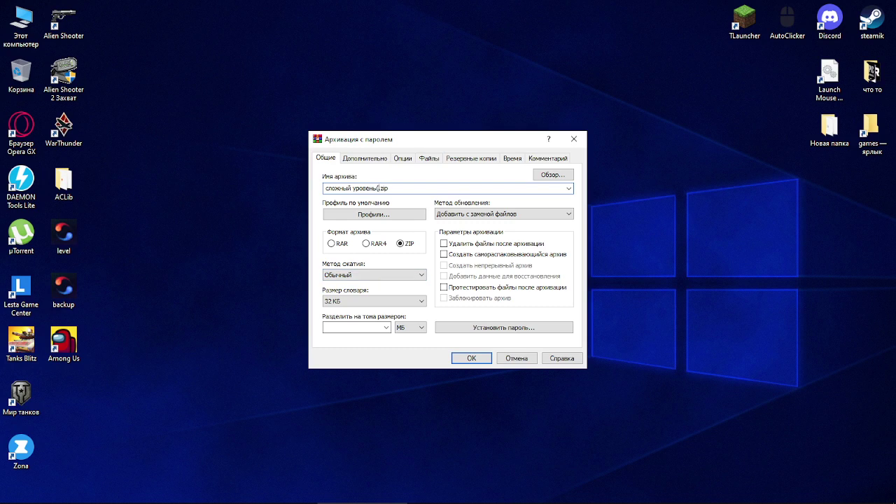
type("пю")
key("BackSpace")
type(". 123321)")
key("Return")
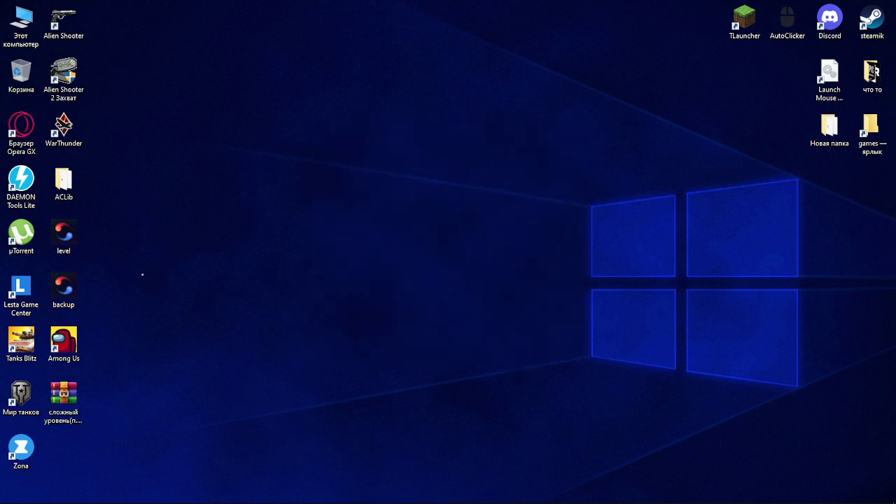
Step: Move the archive icon to mid-desktop and open Yandex Disk's recent files in a new Opera GX tab
left_click_drag(79, 418, 250, 272)
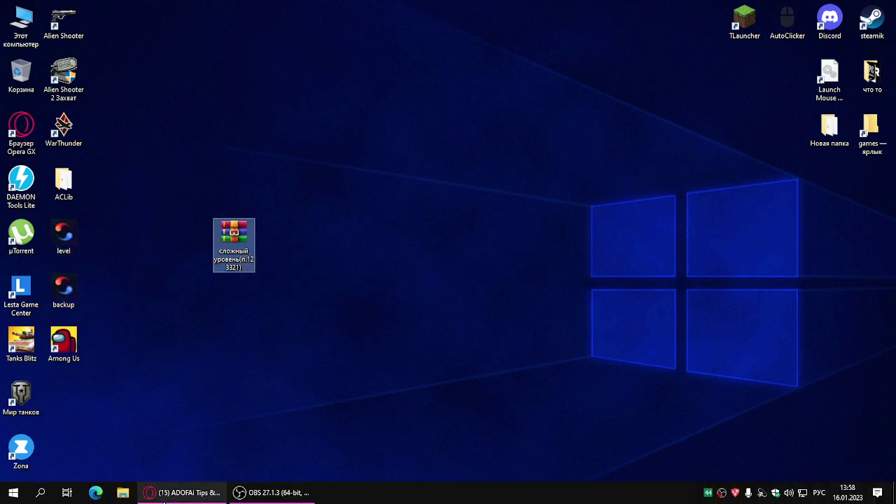
left_click(180, 493)
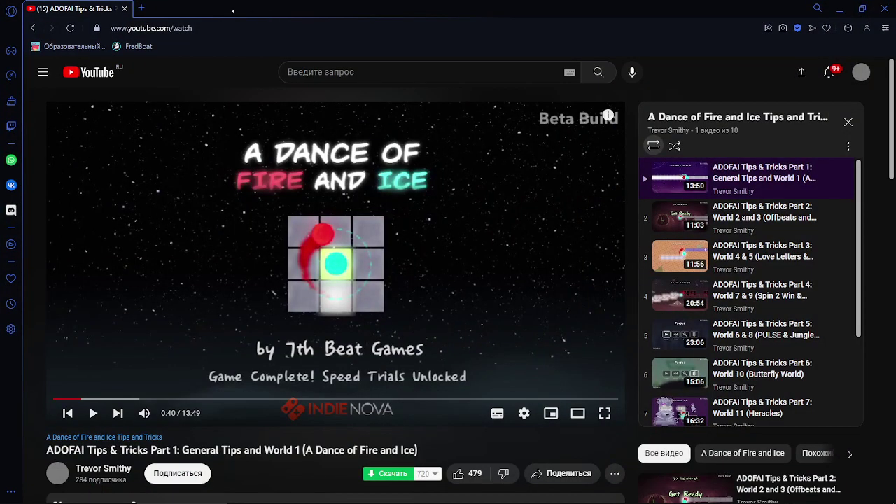
key("ctrl+t")
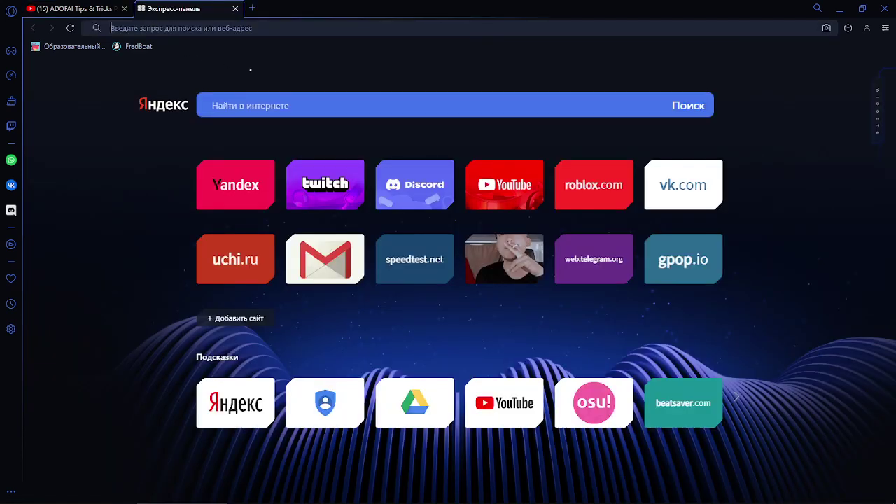
type("я")
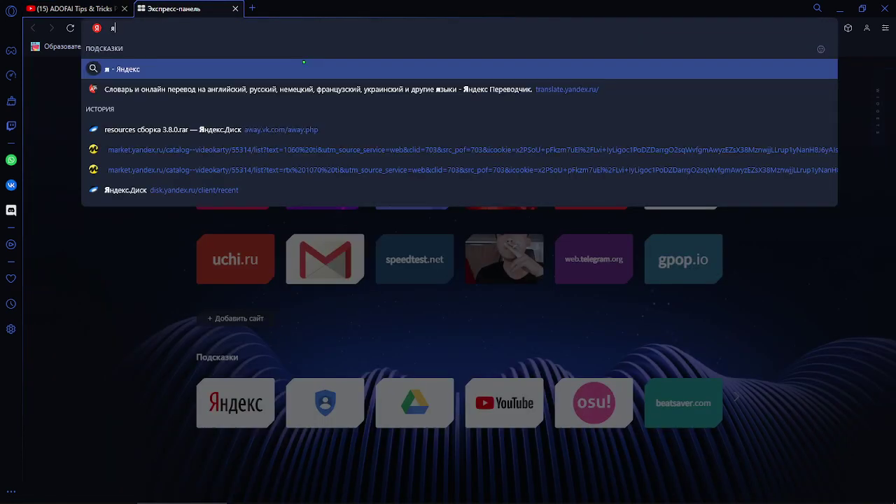
left_click(231, 189)
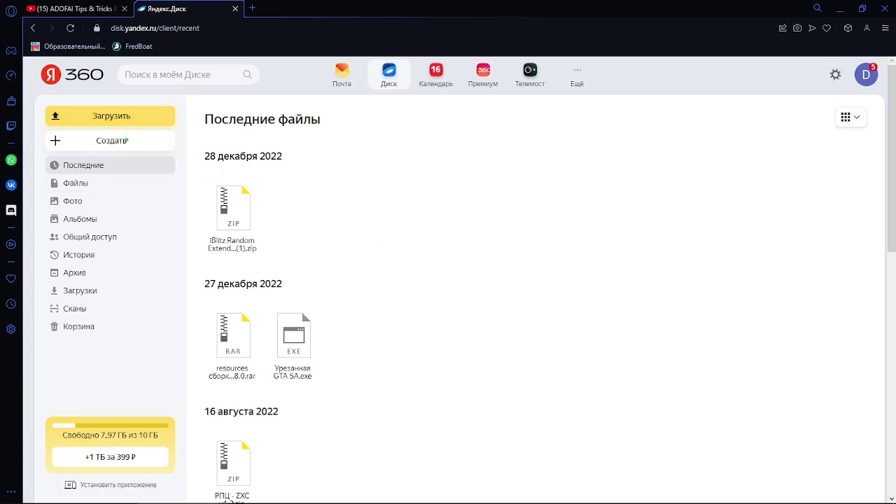
left_click(125, 141)
left_click(89, 207)
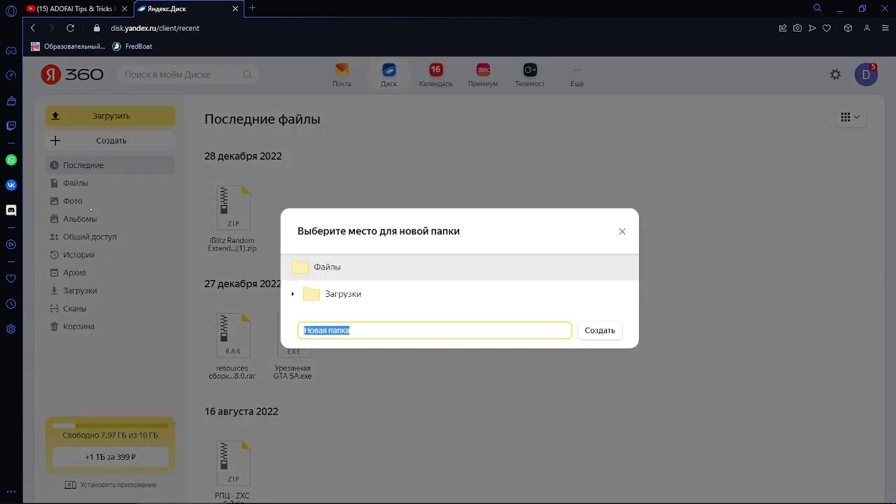
left_click(621, 233)
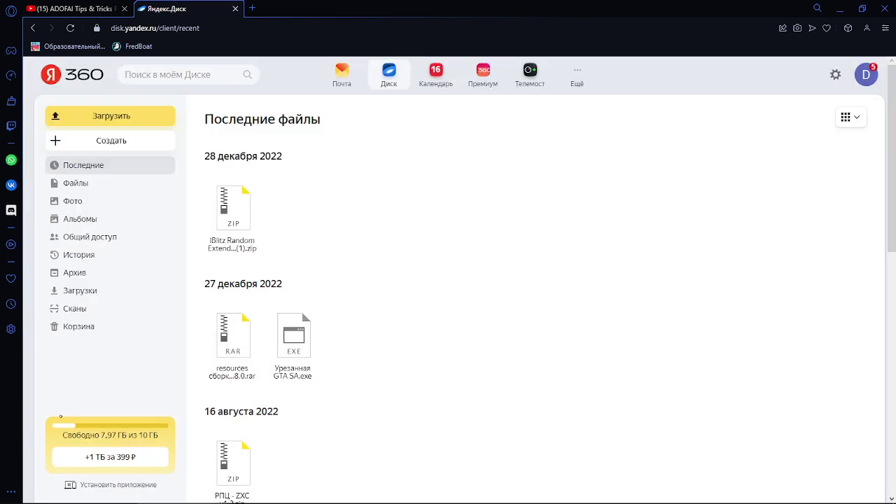
right_click(422, 300)
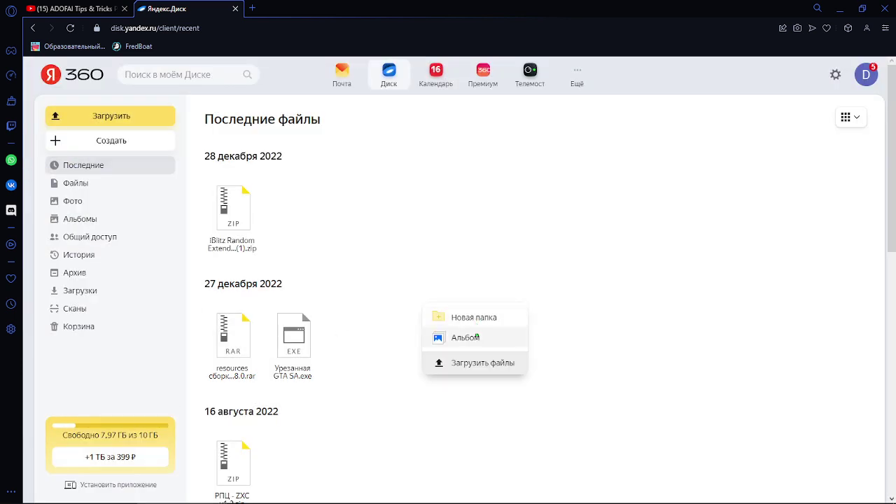
left_click(140, 272)
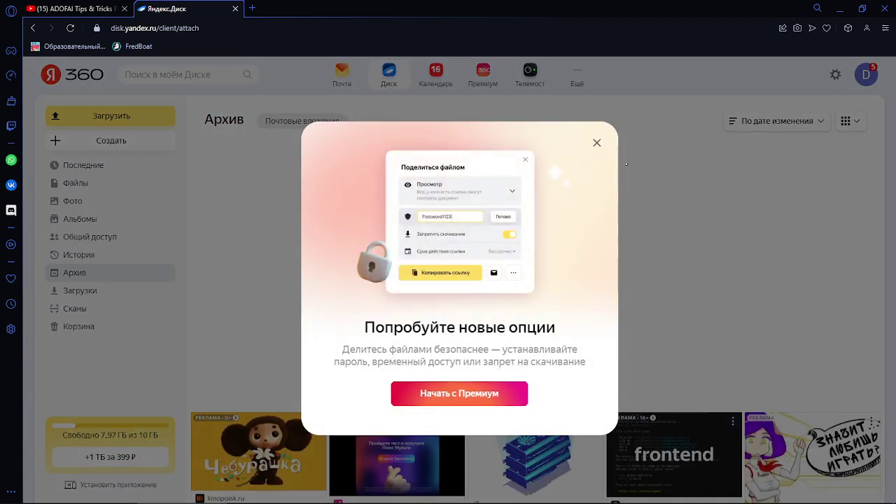
left_click(593, 142)
right_click(238, 334)
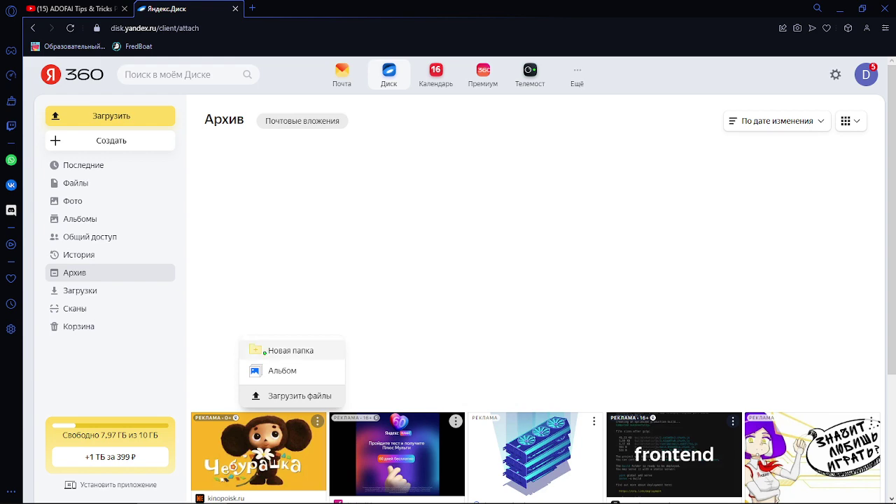
left_click(294, 395)
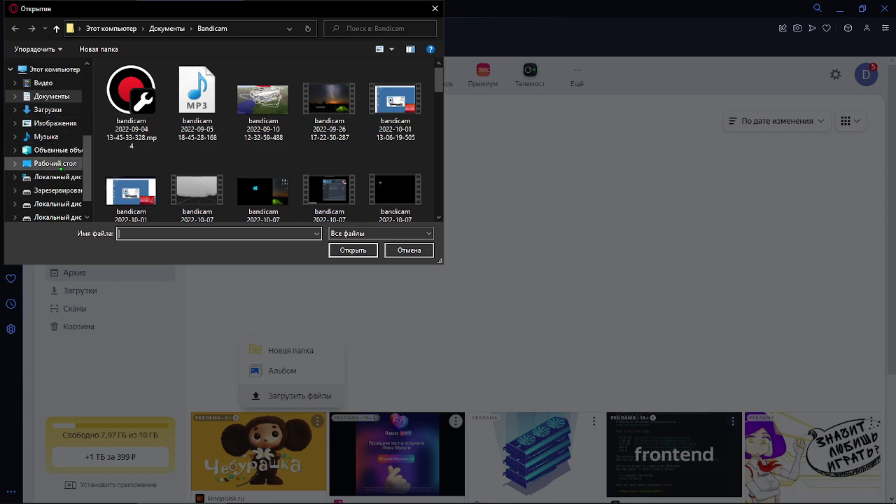
left_click(409, 250)
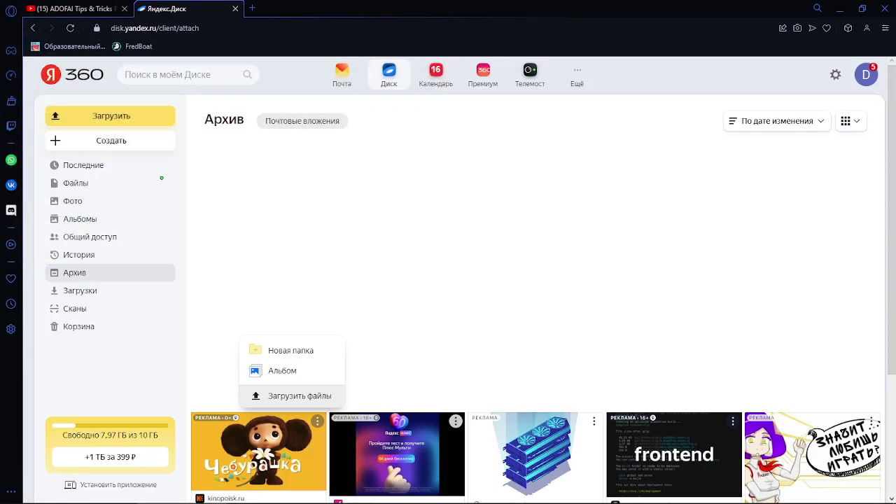
left_click(111, 181)
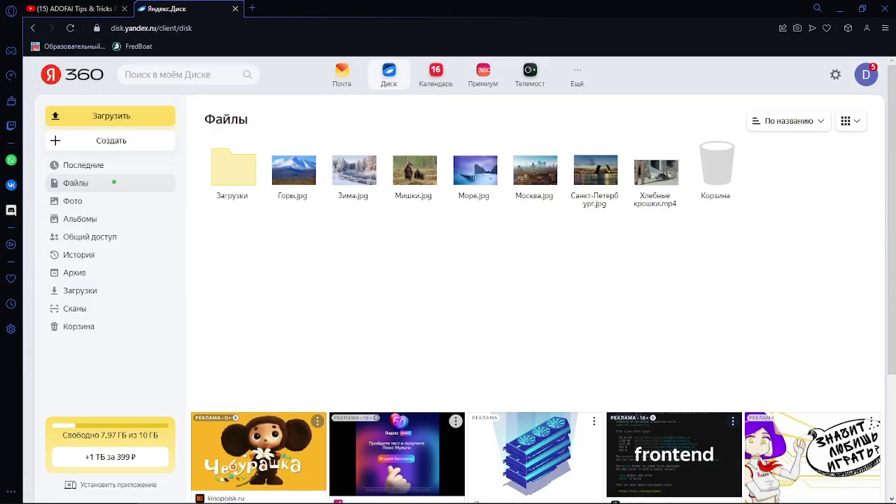
Step: Pick the сложный уровень archive from Рабочий стол for upload into the Загрузки folder
left_click(138, 168)
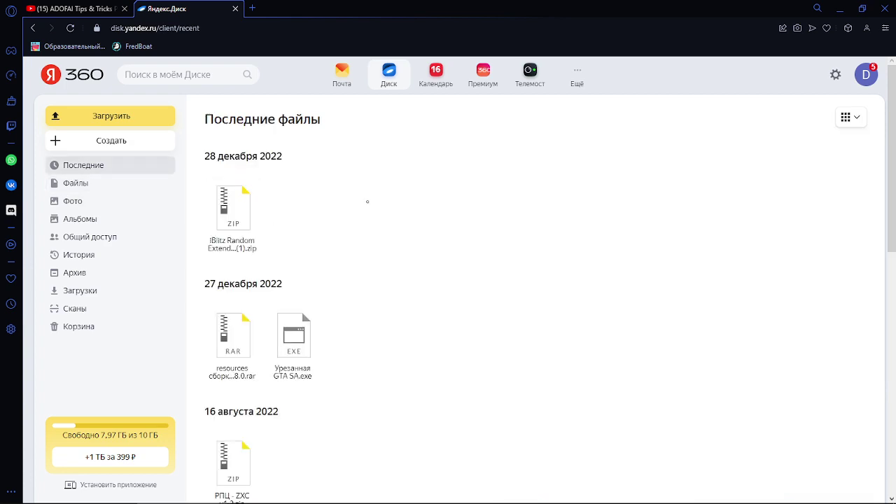
right_click(389, 175)
left_click(464, 238)
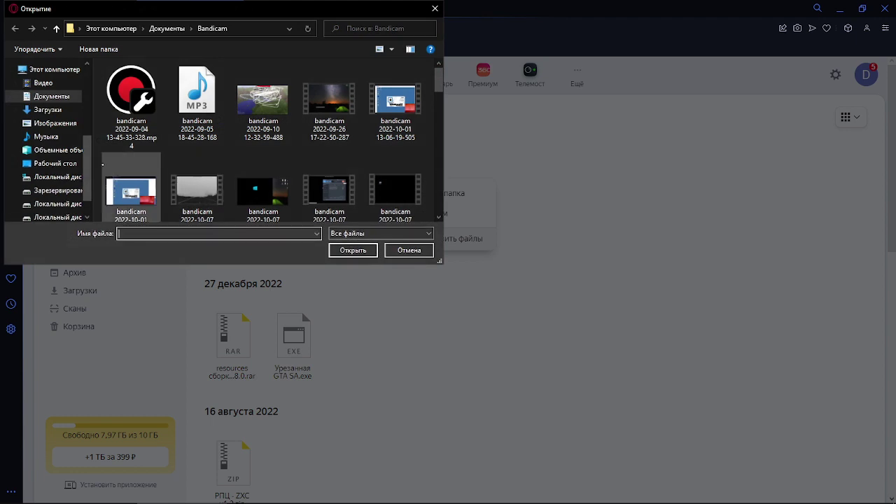
left_click(55, 163)
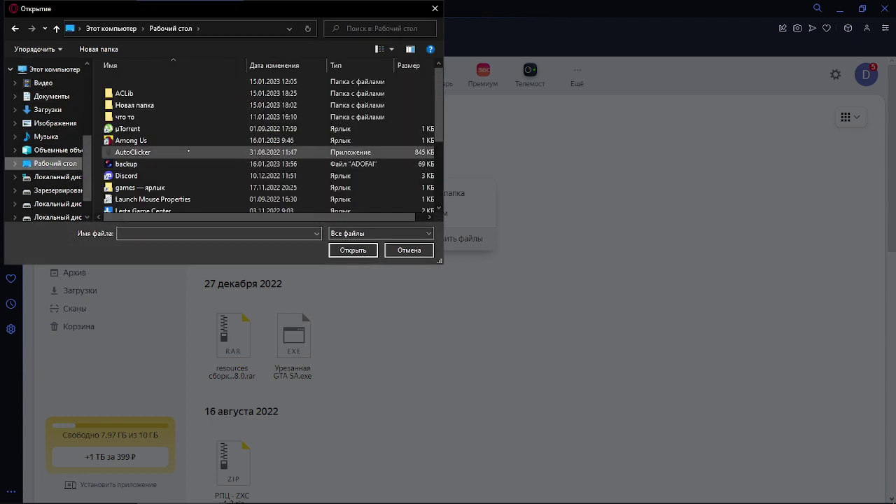
scroll(163, 208, "down", 3)
double_click(163, 204)
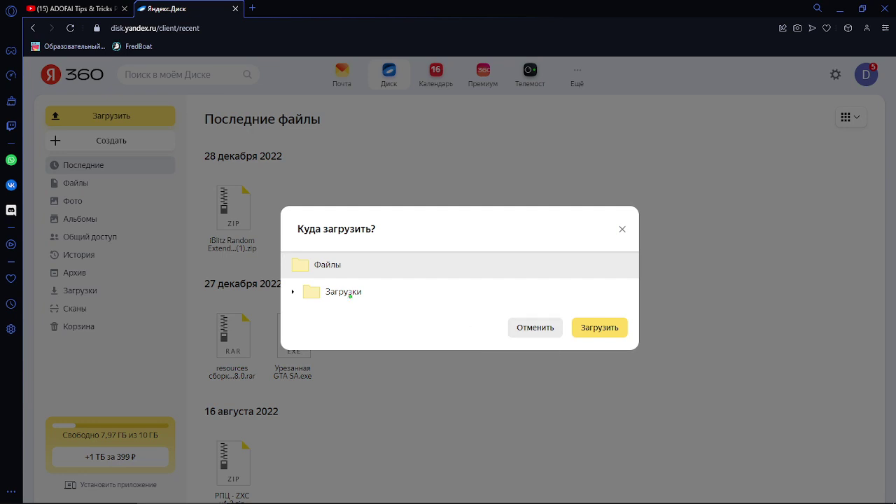
left_click(293, 290)
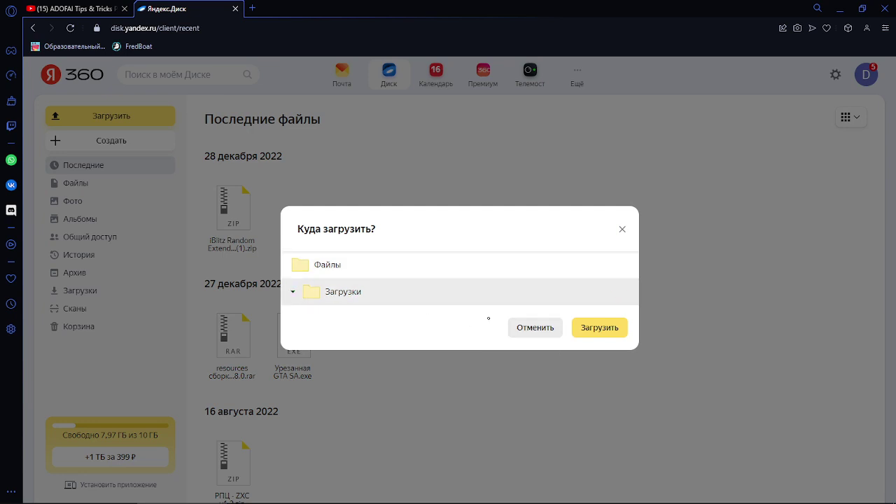
Step: Upload the archive to Загрузки and locate the uploaded zip via its actions menu
left_click(588, 329)
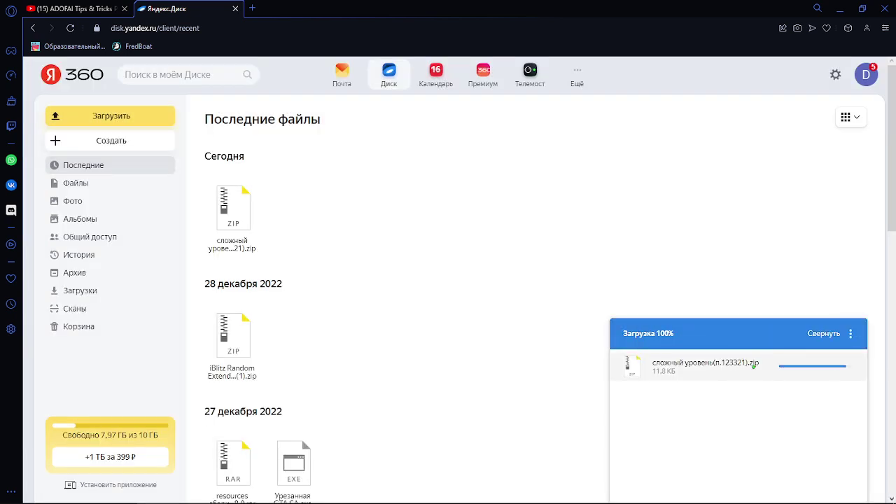
left_click(851, 334)
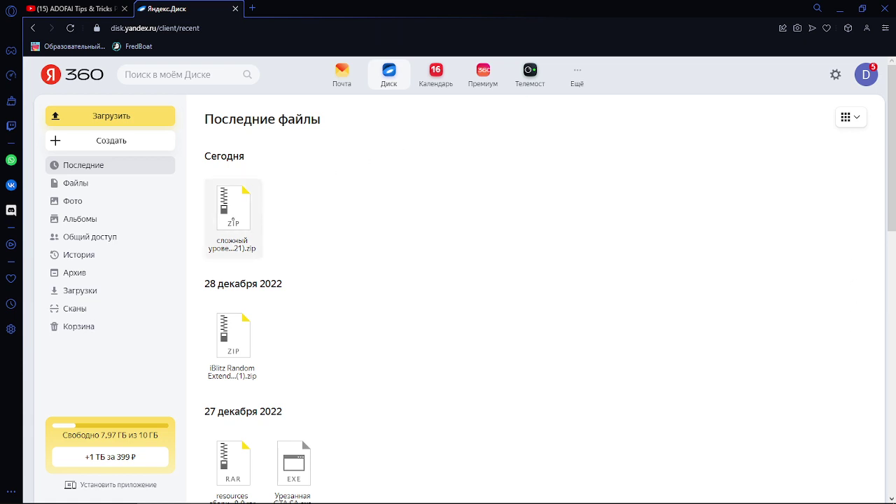
left_click(211, 28)
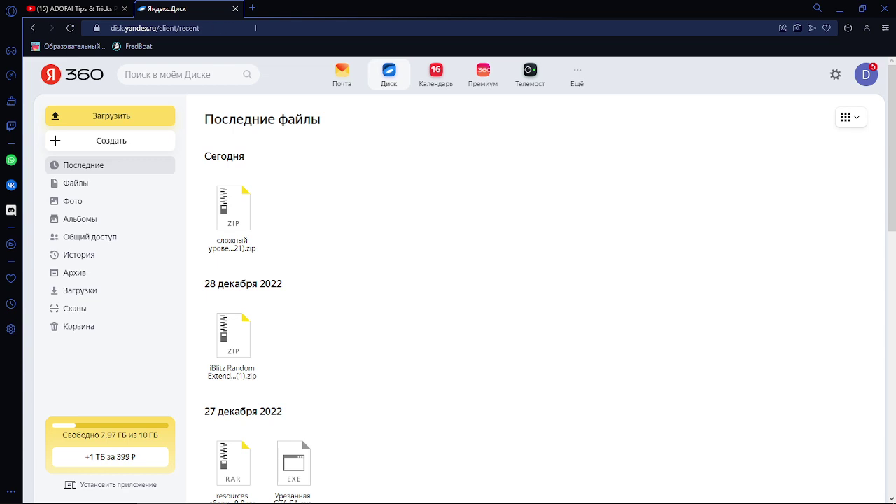
left_click(233, 210)
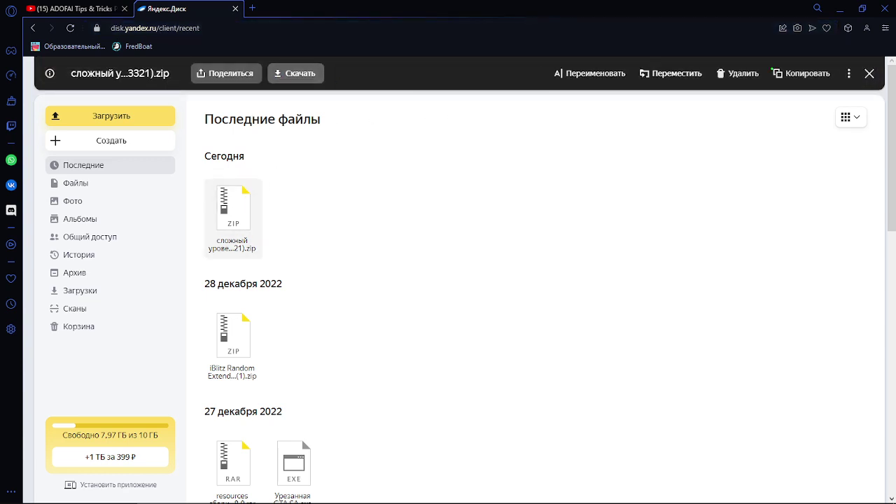
left_click(848, 74)
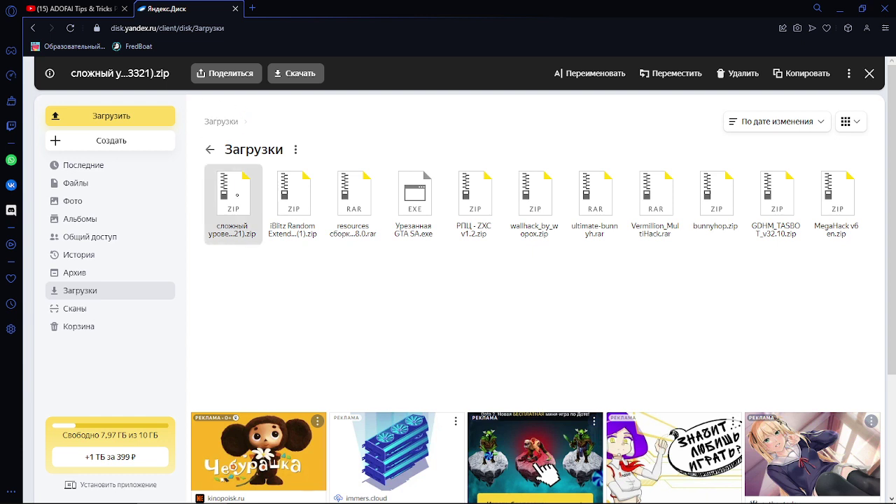
Step: Open the archive in the viewer showing backup.adofai and level.adofai, select its link, and restore OBS
double_click(237, 194)
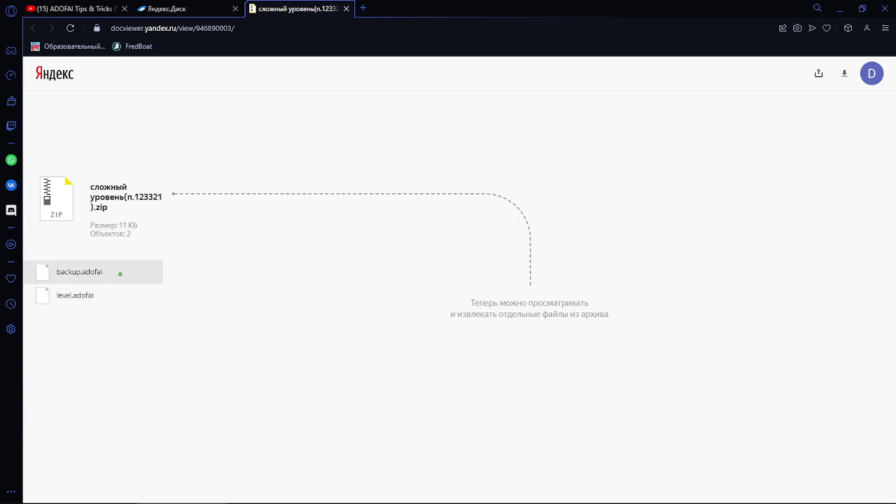
left_click_drag(470, 302, 527, 315)
left_click(623, 240)
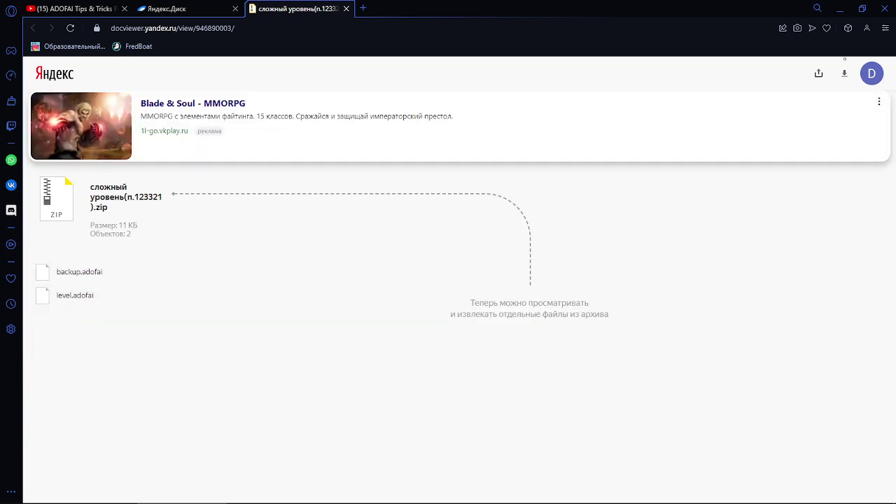
key("ctrl+l")
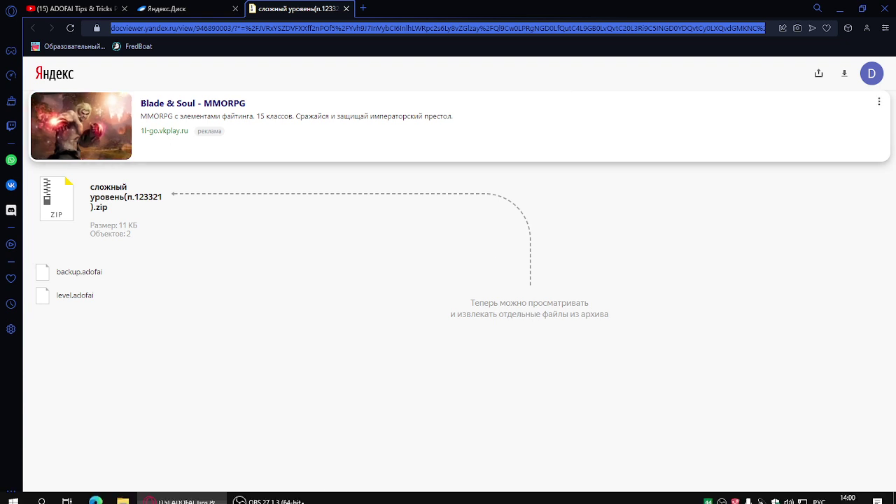
left_click(260, 494)
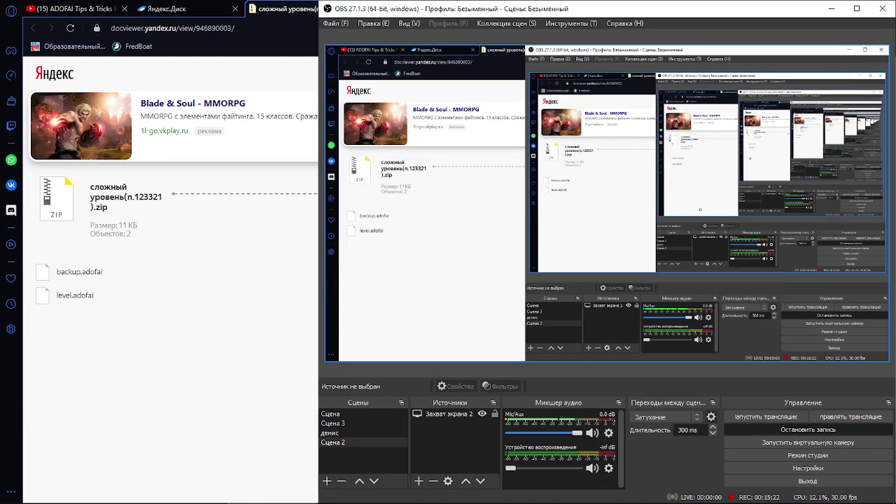